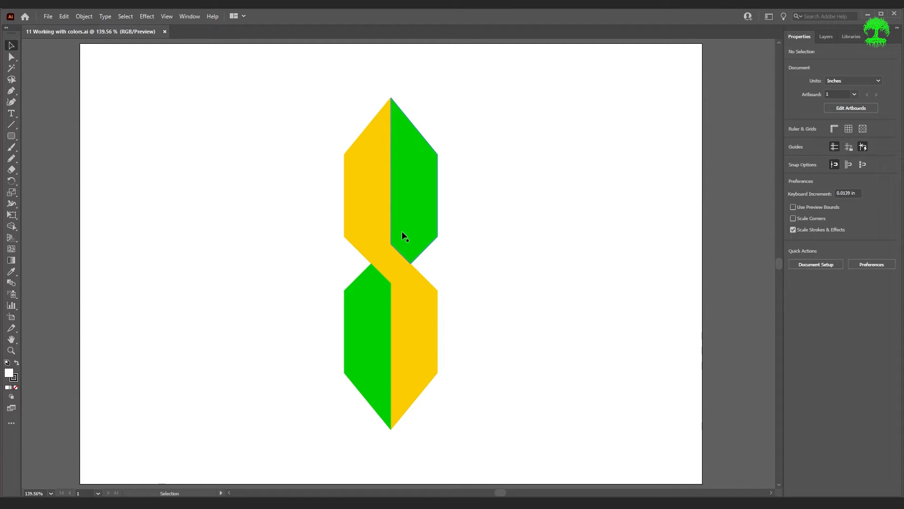
Duplicate the green and gold figure twice, placing one copy on each side of the original
click(415, 283)
alt+drag(416, 283, 228, 281)
alt+drag(406, 289, 611, 284)
click(724, 300)
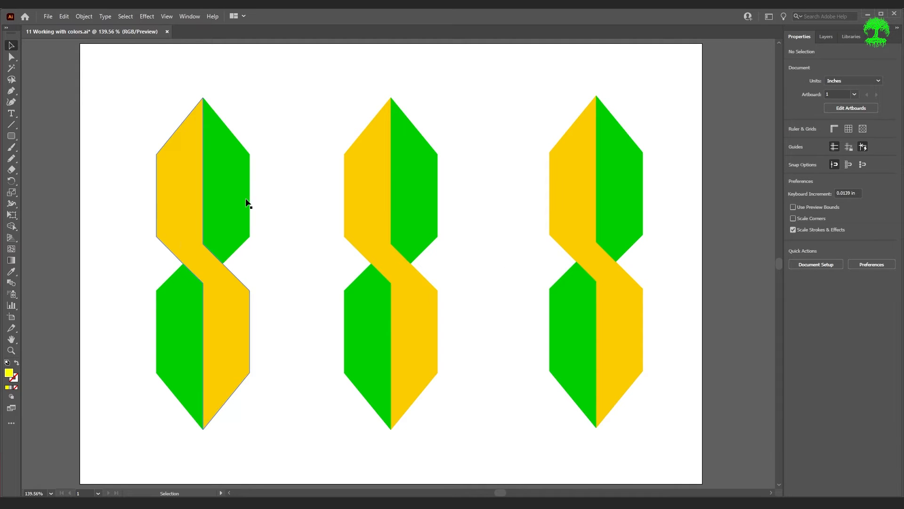
Ungroup all three green and gold figures into separate shapes
click(241, 214)
drag(114, 72, 635, 404)
click(86, 18)
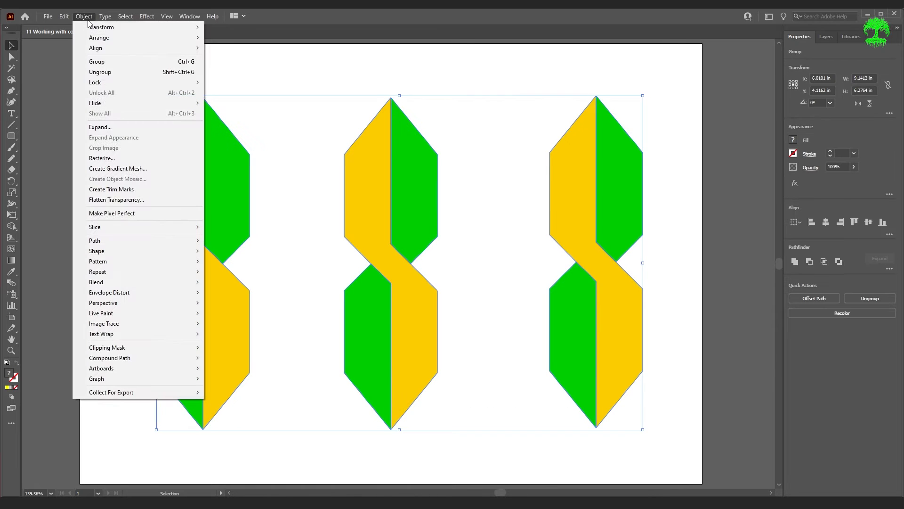
click(115, 73)
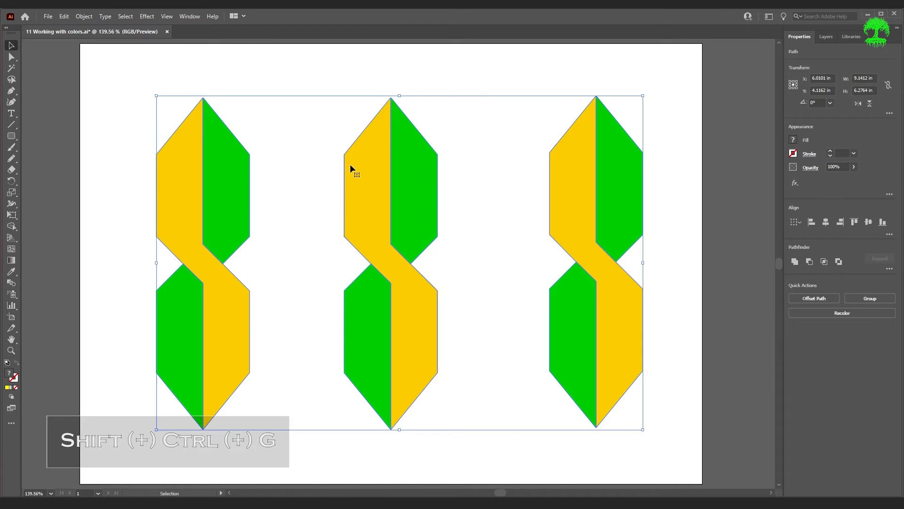
click(321, 83)
Check that the green shapes in the three figures can be selected individually
click(224, 218)
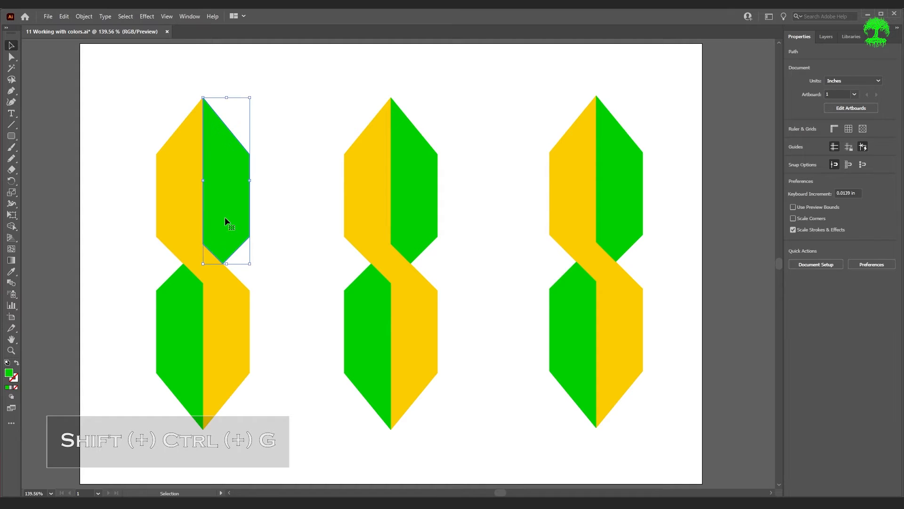
click(420, 202)
click(630, 189)
click(459, 314)
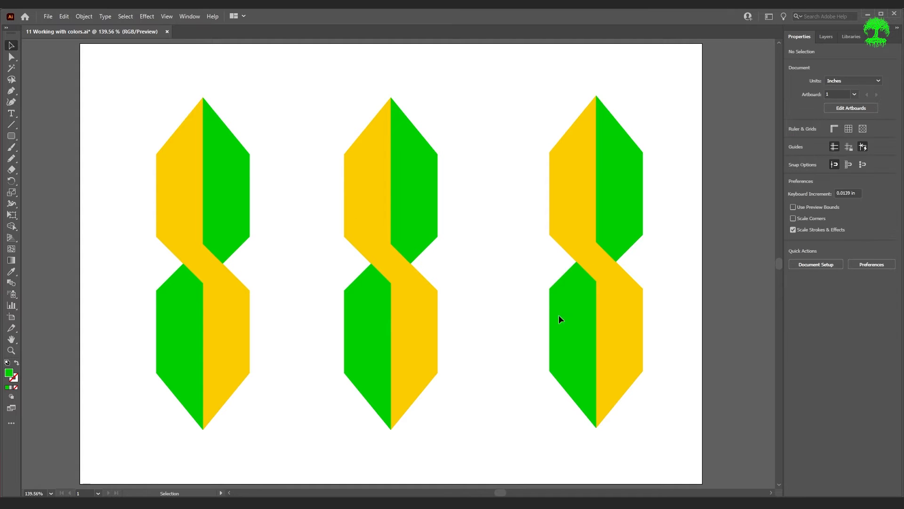
click(553, 321)
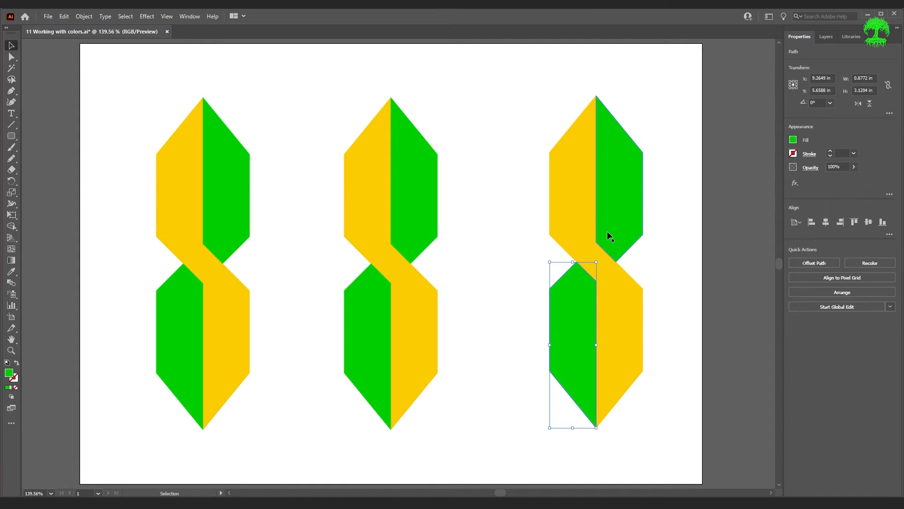
Mix a slate blue fill of R 104, G 126, B 150 for the middle figure's gold band
click(378, 222)
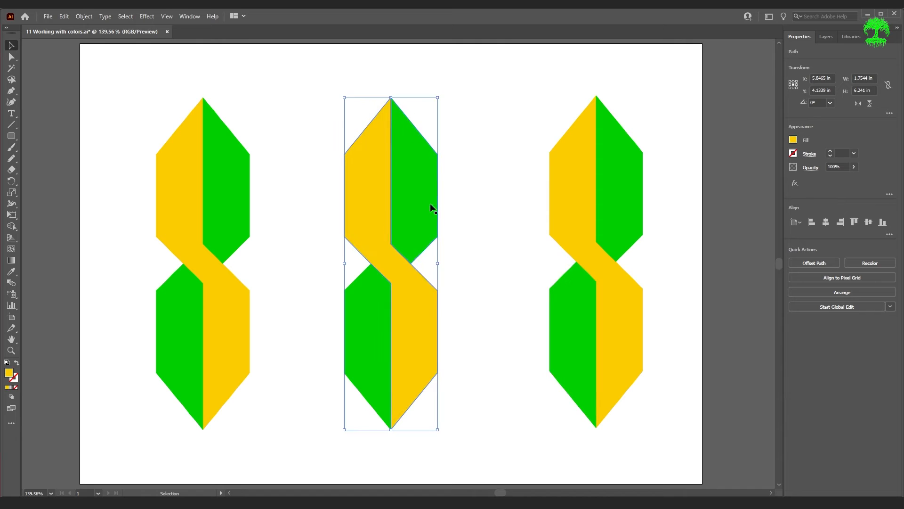
click(793, 140)
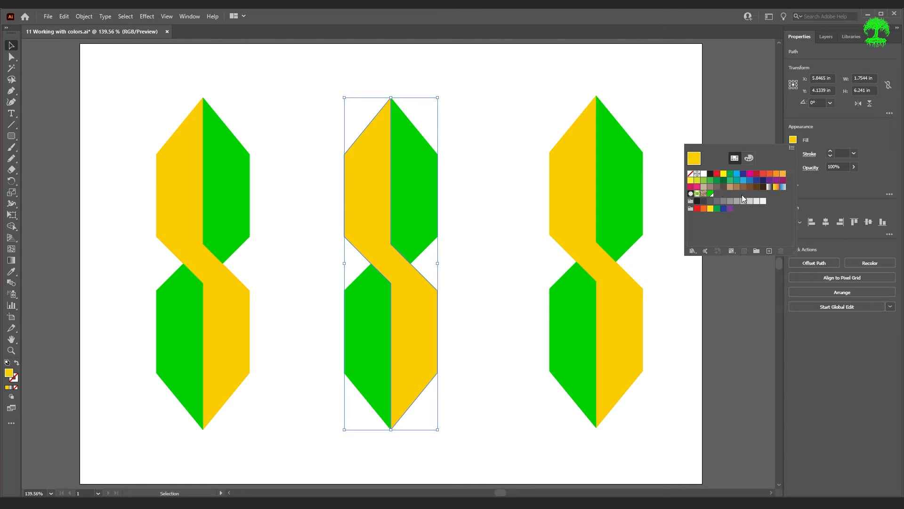
click(749, 159)
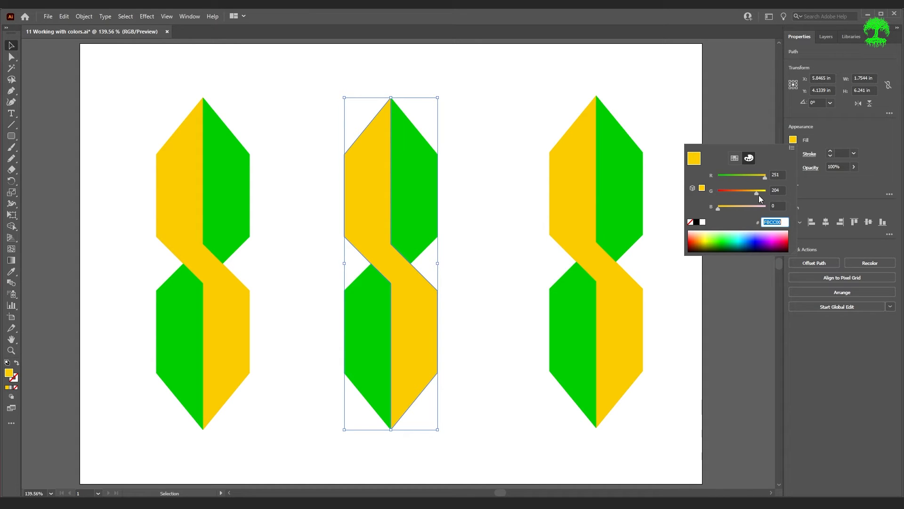
mouse_move(749, 194)
mouse_down()
mouse_move(760, 194)
mouse_move(742, 191)
mouse_move(722, 210)
mouse_move(746, 211)
mouse_up()
drag(763, 179, 743, 178)
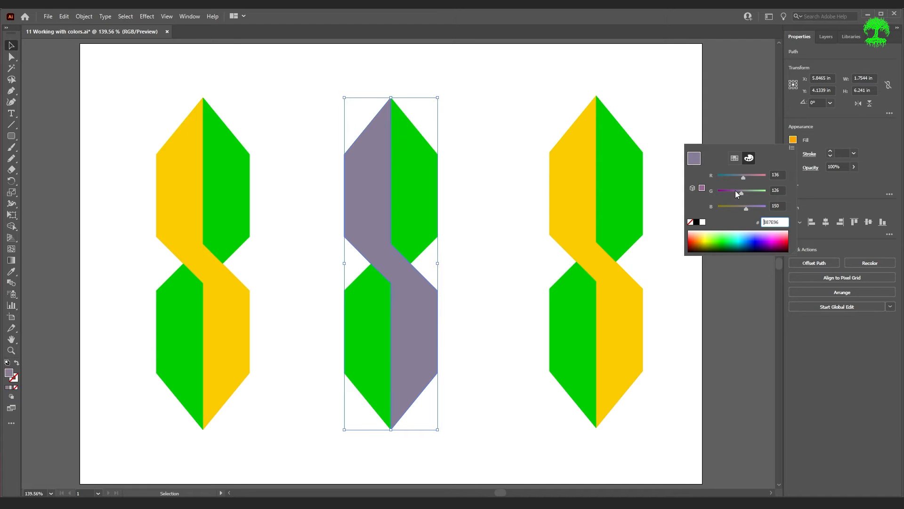
drag(744, 176, 738, 177)
click(737, 178)
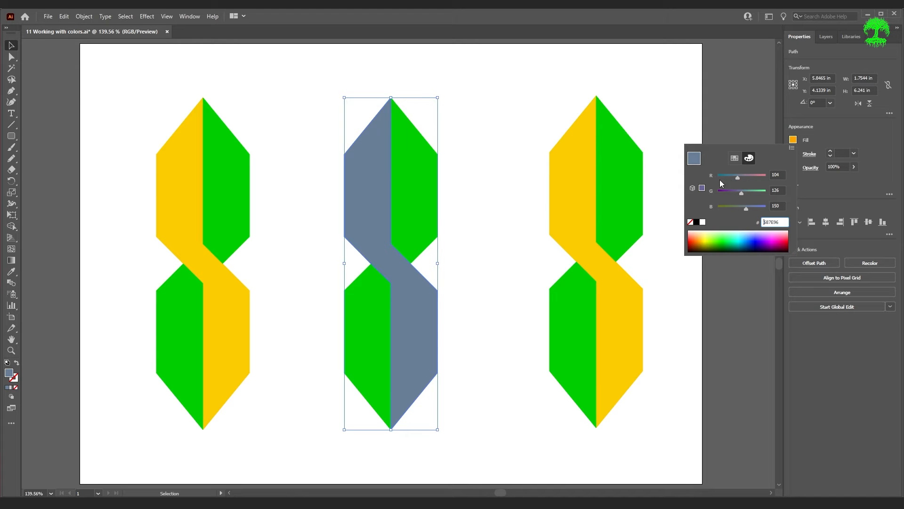
Switch the fill's colour sliders to HSB and give the middle band a very dark green, hue about 155° and saturation 100%
click(793, 149)
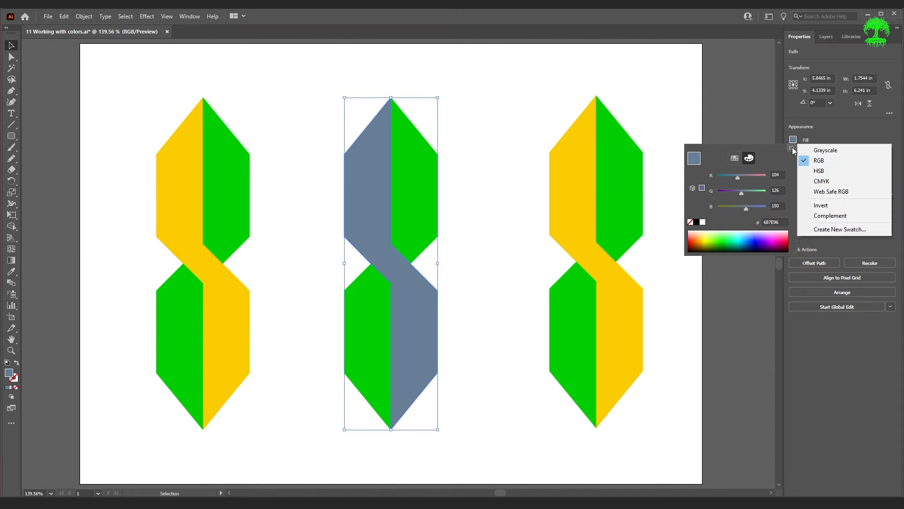
click(818, 170)
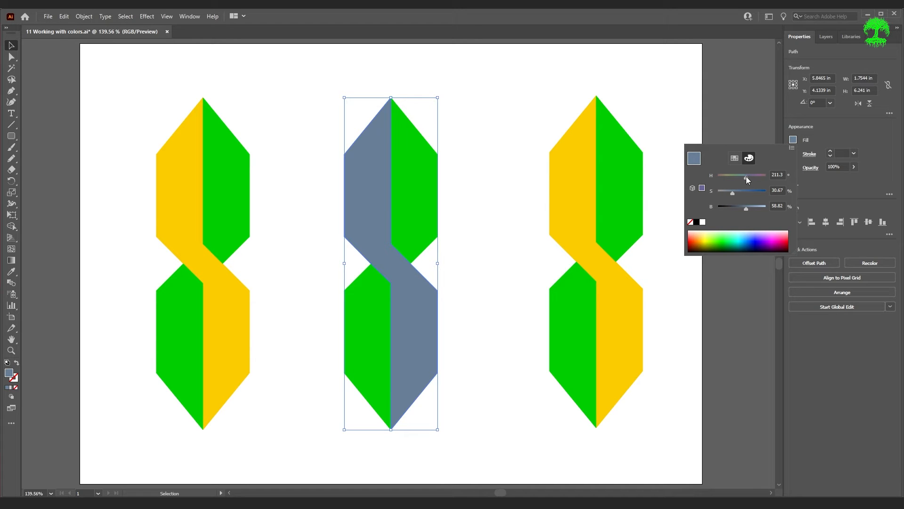
mouse_move(746, 176)
mouse_down()
mouse_move(732, 177)
mouse_move(752, 177)
mouse_up()
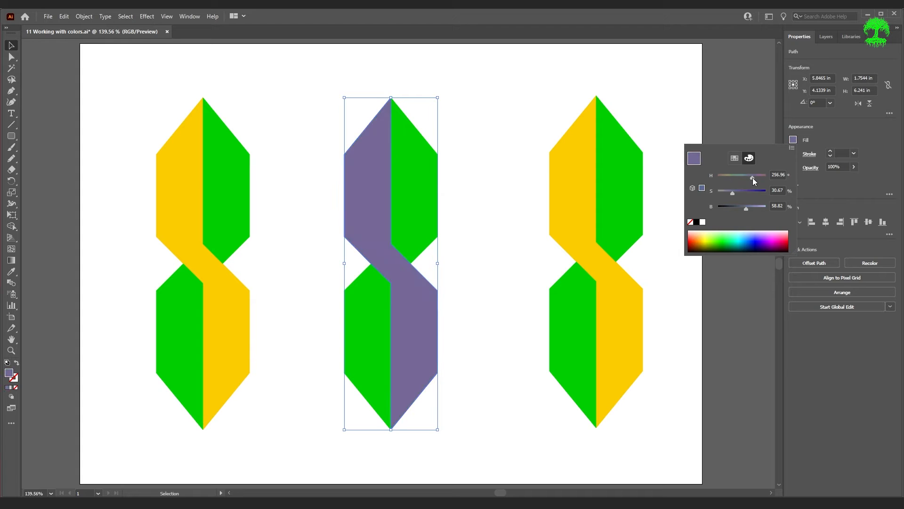
drag(732, 194, 770, 197)
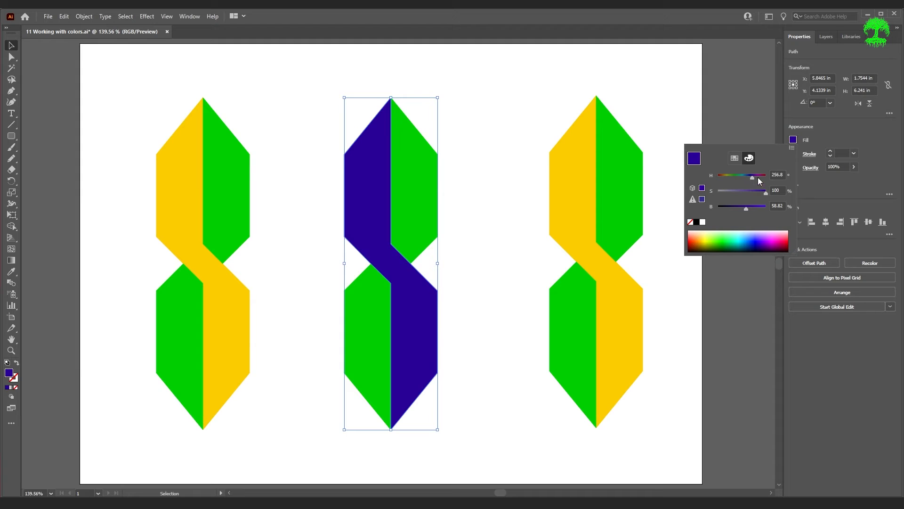
drag(743, 182, 739, 178)
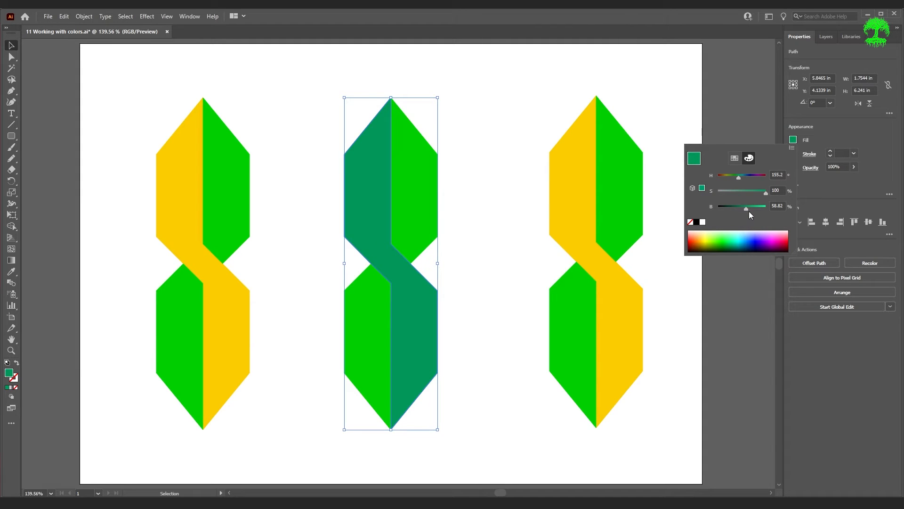
drag(747, 209, 714, 214)
click(353, 238)
click(286, 260)
Save the gold fill of the first figure's band as a global process colour swatch named R=251 G=204 B=0
click(184, 236)
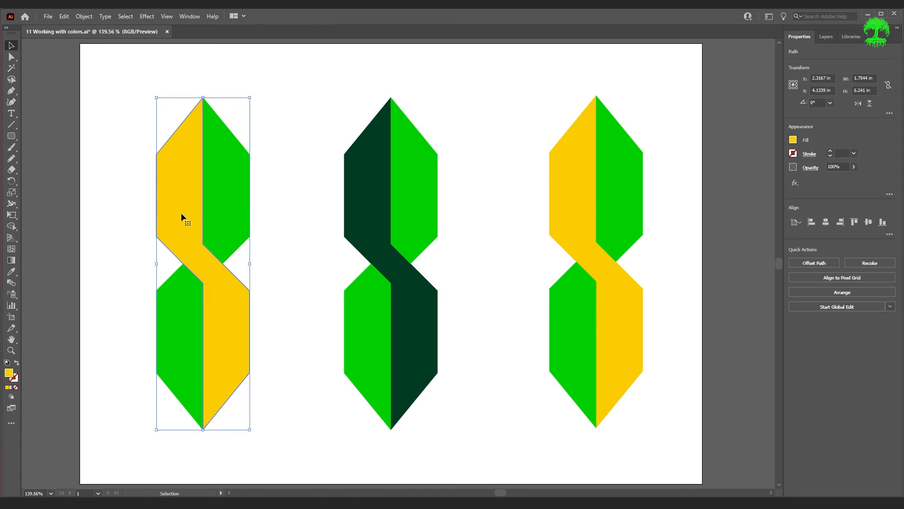
click(794, 140)
click(733, 159)
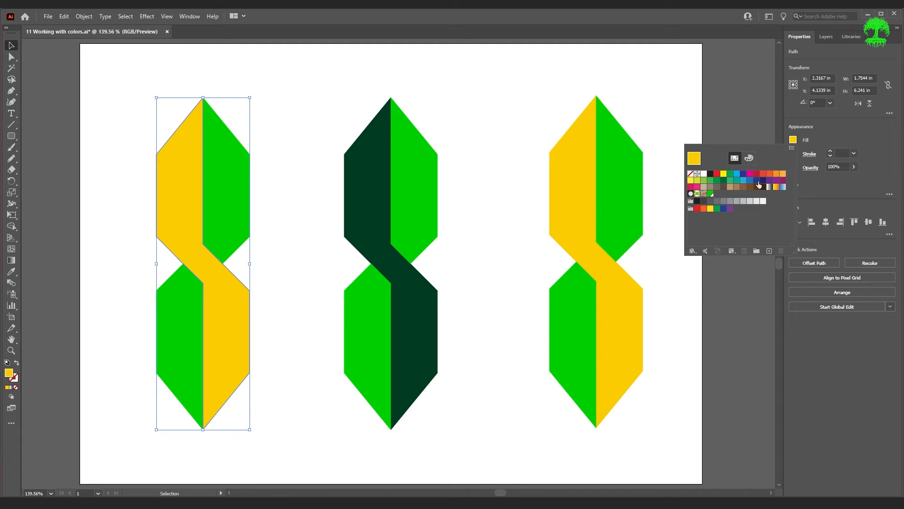
click(769, 251)
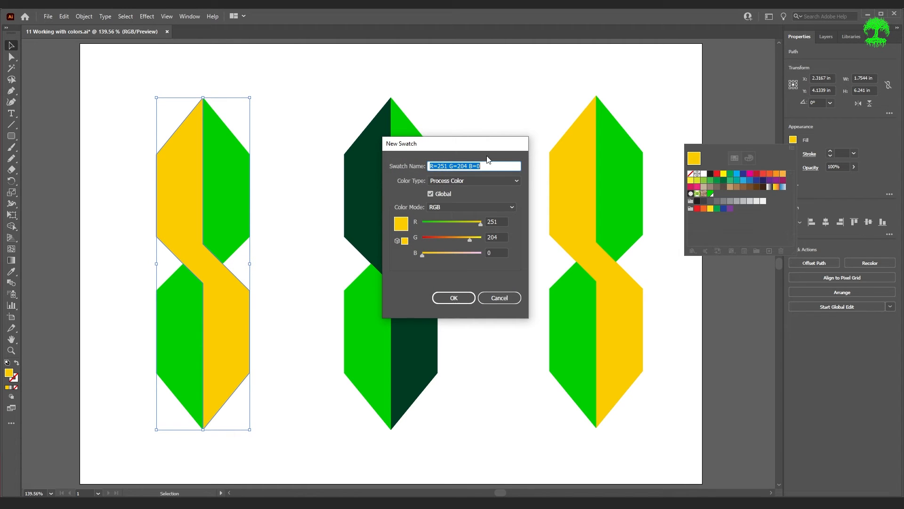
click(451, 302)
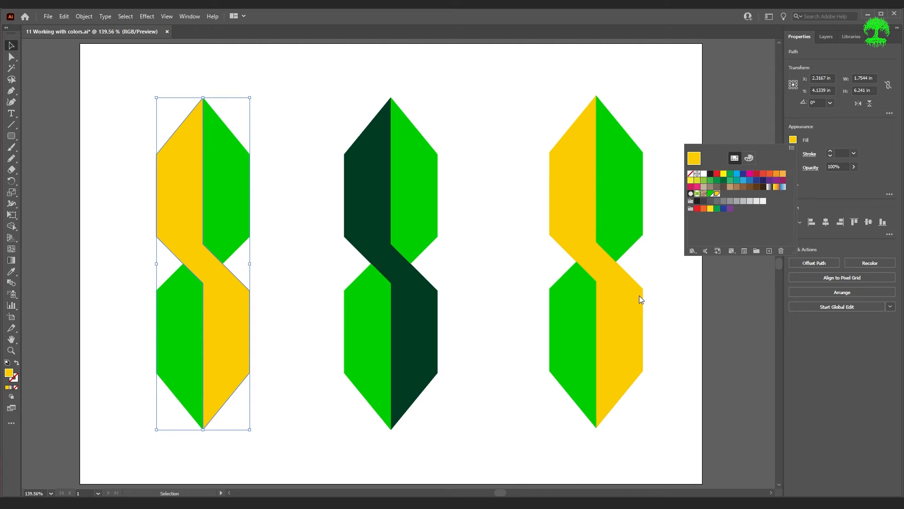
Create a new document and draw a rounded rectangle about 5.52 by 3.15 in on its artboard
click(46, 18)
click(41, 18)
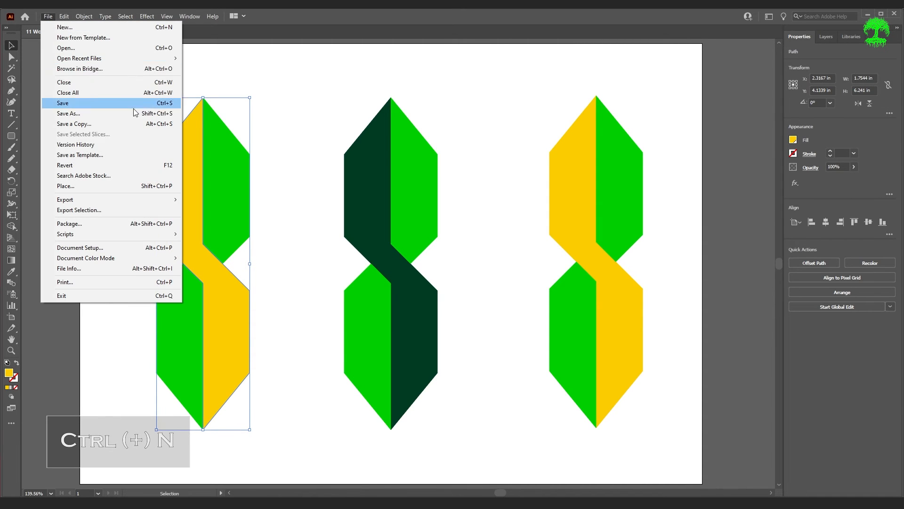
click(100, 27)
click(598, 473)
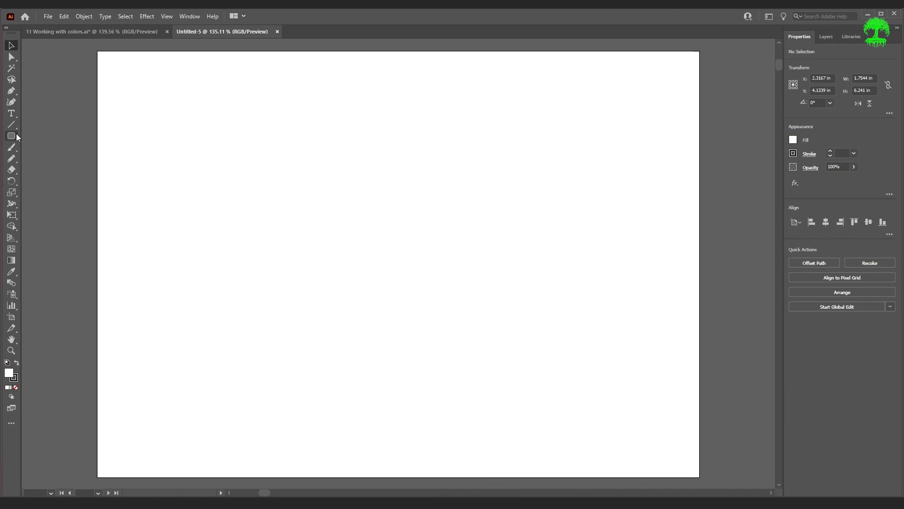
click(12, 136)
drag(218, 134, 503, 294)
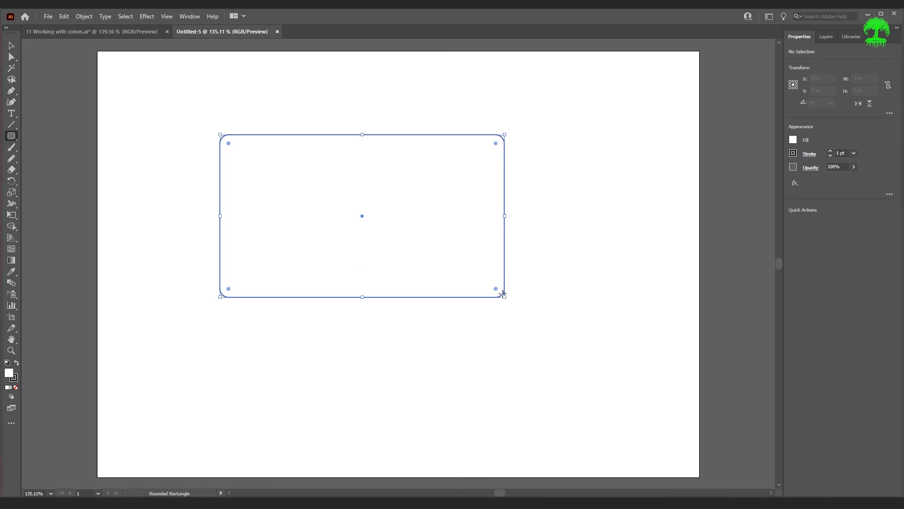
Compare the fill swatches available in the new document with those in the original document
click(793, 140)
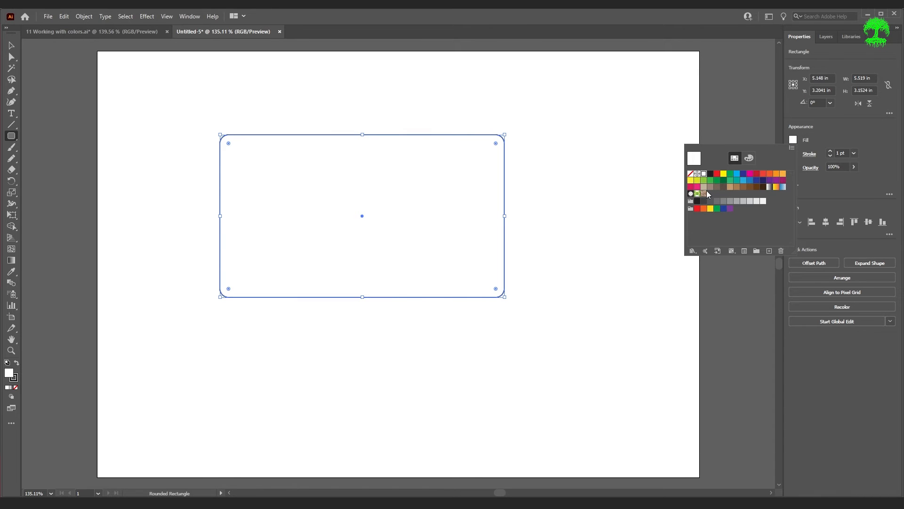
click(85, 29)
click(792, 140)
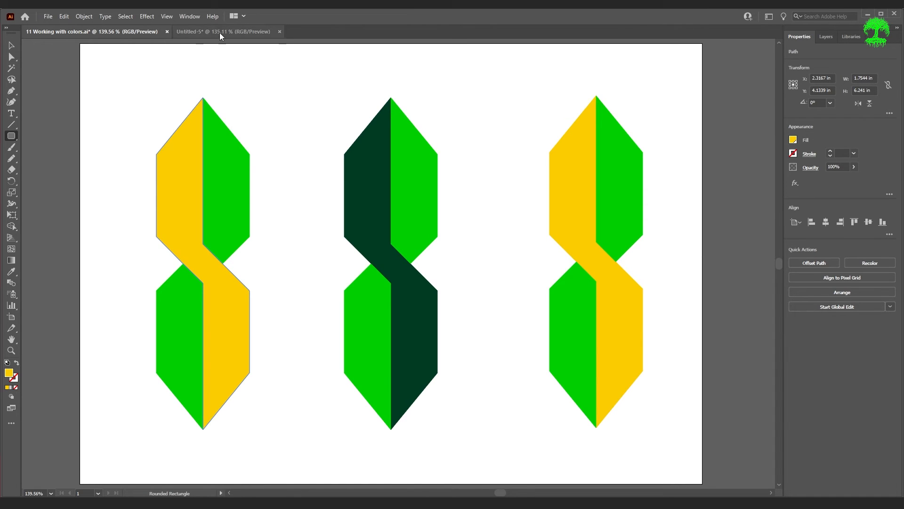
click(196, 31)
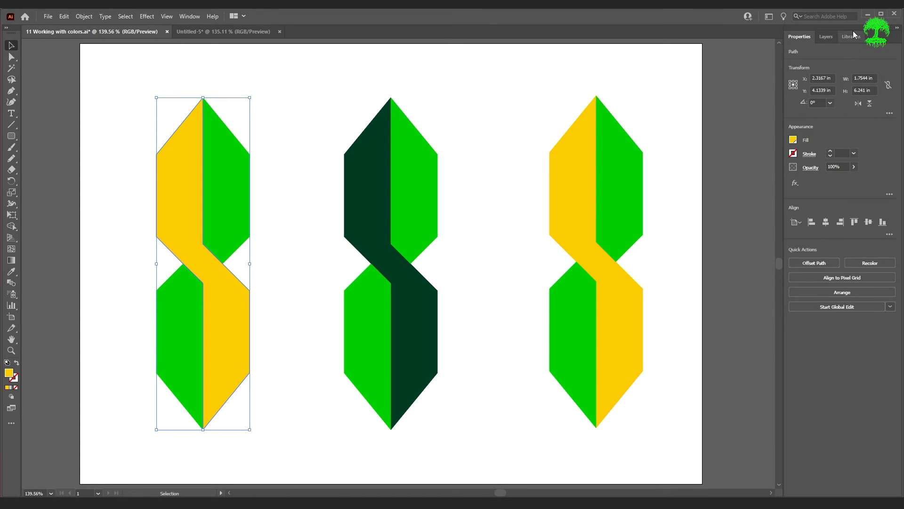
Add the gold band's fill colour to the 120MM FILMS library
click(853, 36)
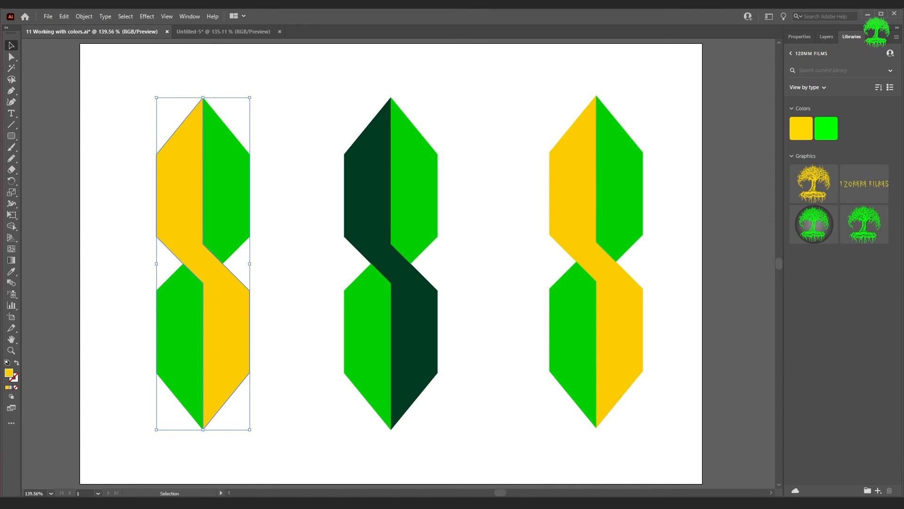
click(879, 491)
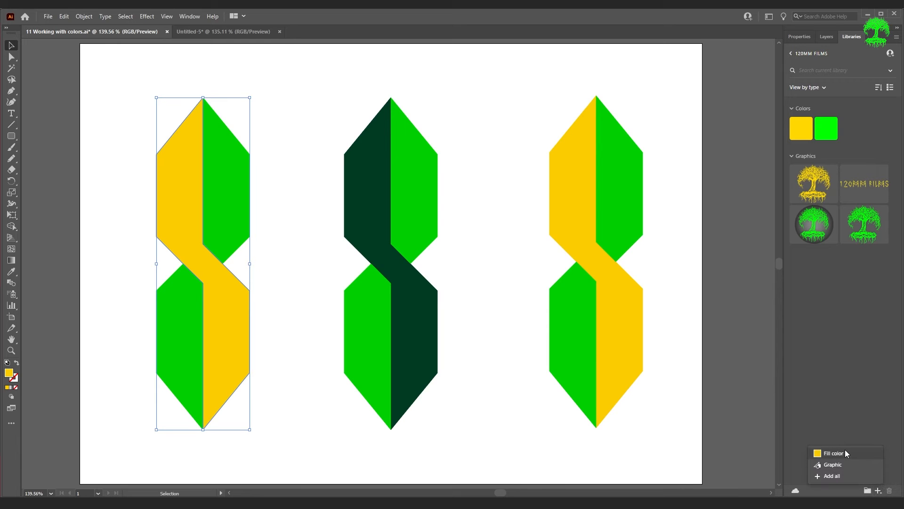
click(832, 455)
click(799, 36)
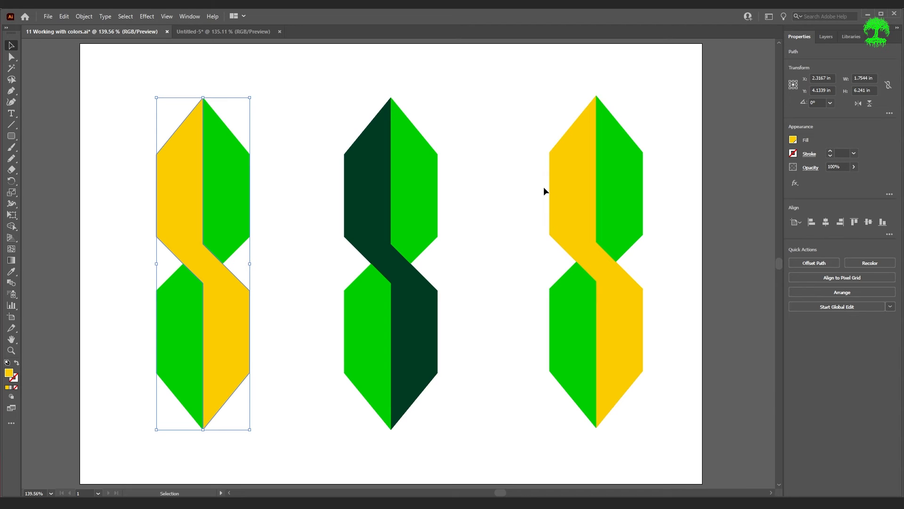
Deselect the artwork and review the available document colour modes
click(286, 98)
click(47, 17)
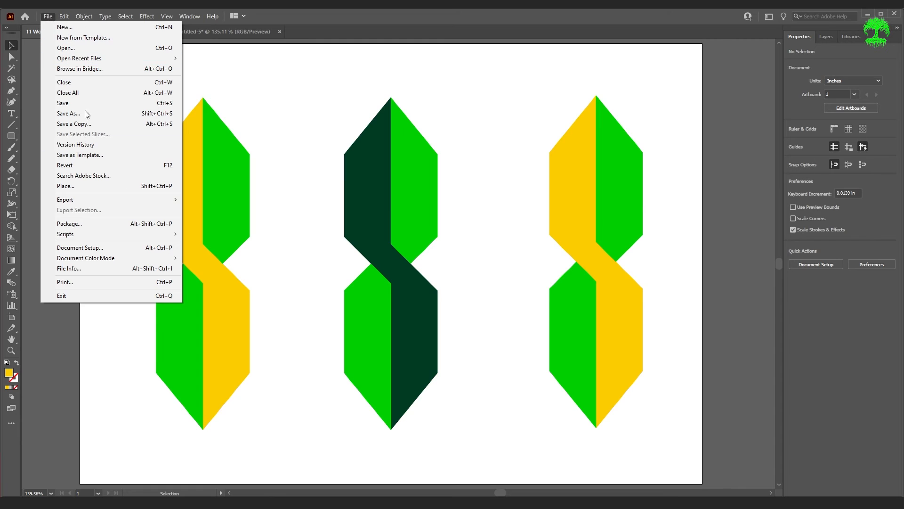
mouse_move(161, 265)
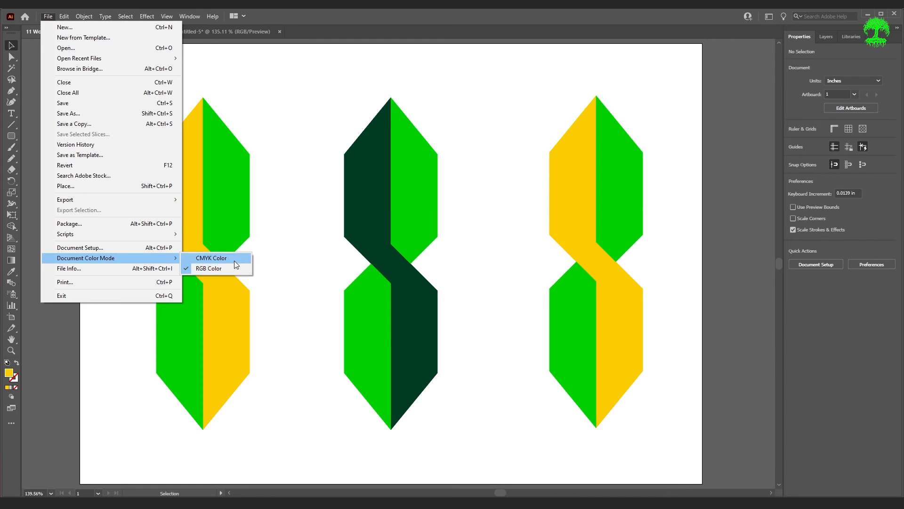
click(299, 239)
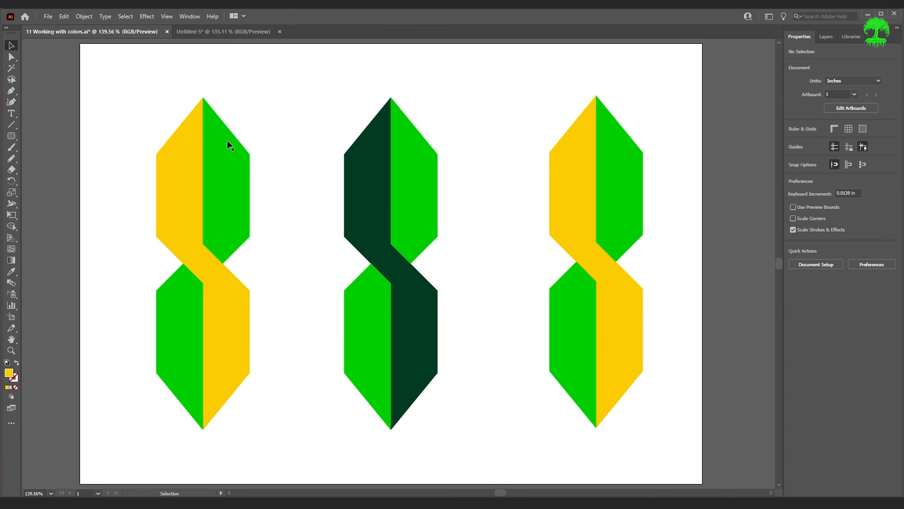
Open Adobe Color Themes, clear the theme search and show the Most Popular themes
click(190, 17)
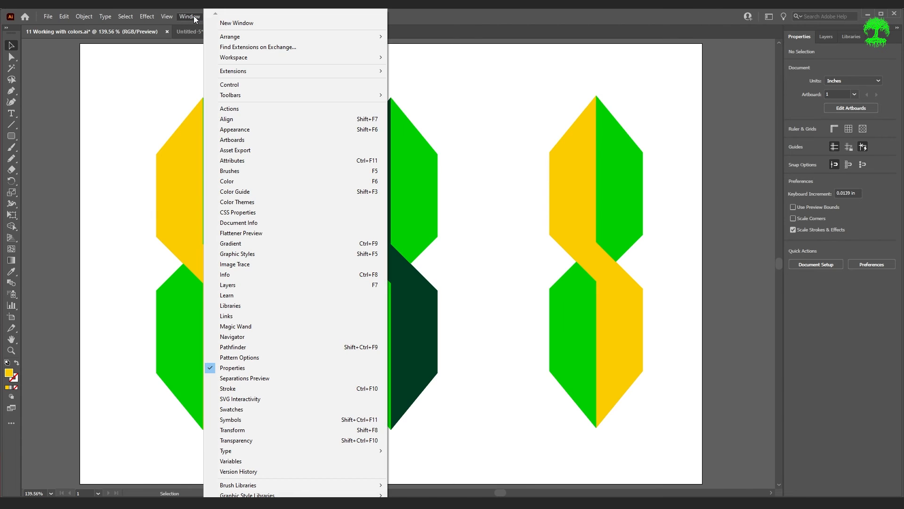
click(303, 202)
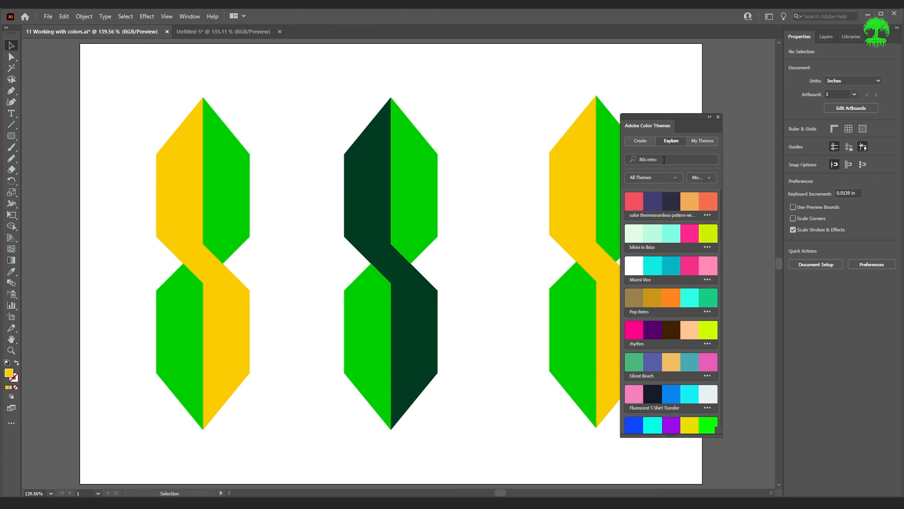
click(676, 179)
click(678, 149)
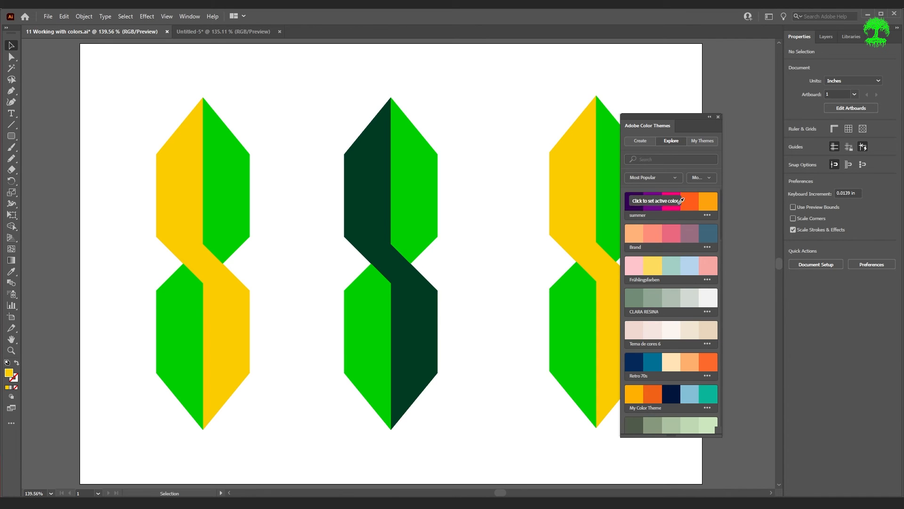
Search the colour themes for "sci fi", "fantasy" and "gold" in turn
click(654, 158)
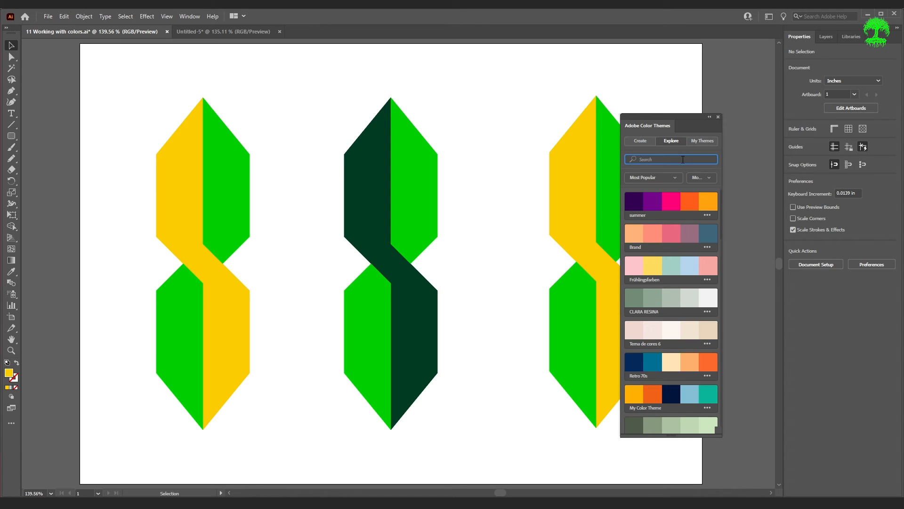
text(sci fi)
key(Return)
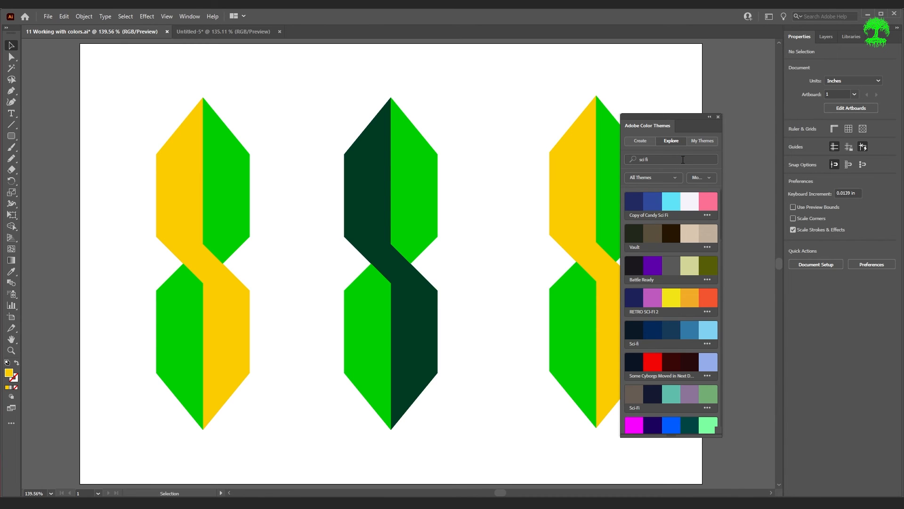
click(683, 159)
text(fantasy)
key(Return)
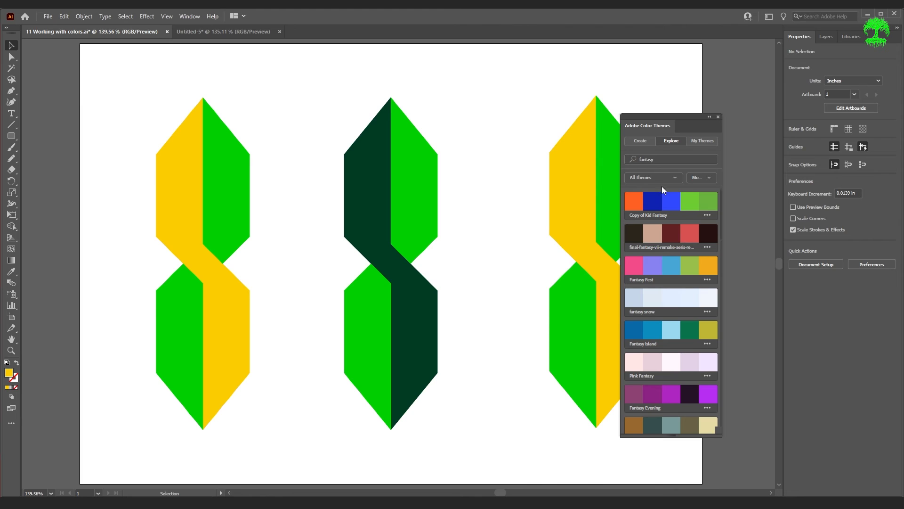
click(672, 162)
text(gold)
key(Return)
Search the colour themes for "80s retro", add the Miami Vice theme to the document swatches and close Adobe Color Themes
click(669, 161)
text(8)
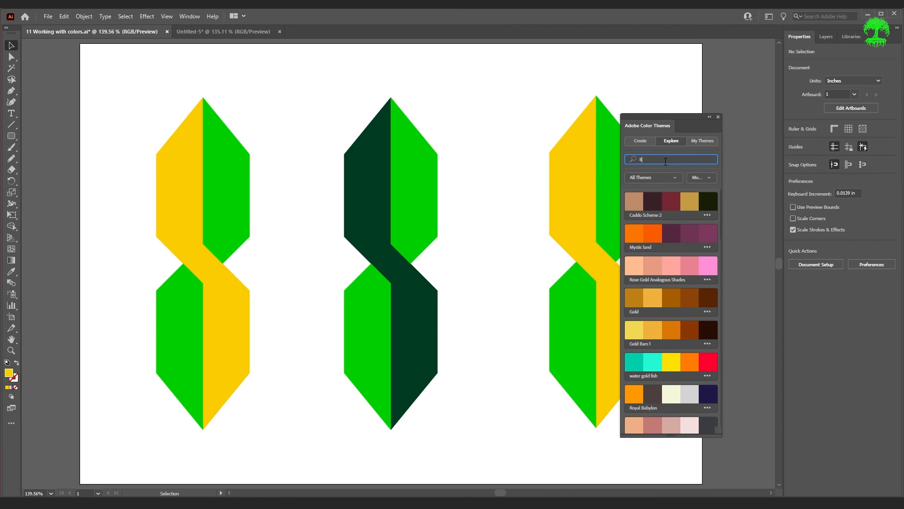
text(0s retro)
key(Return)
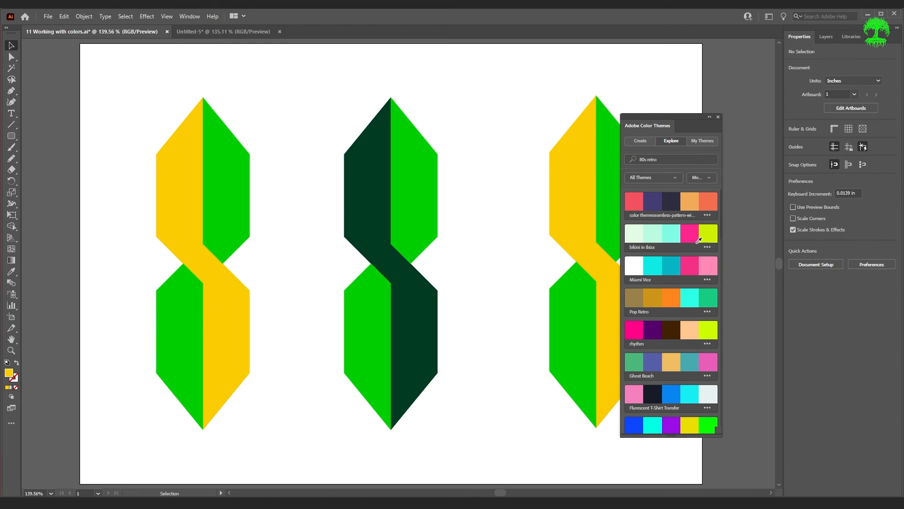
scroll(695, 255, down, 2)
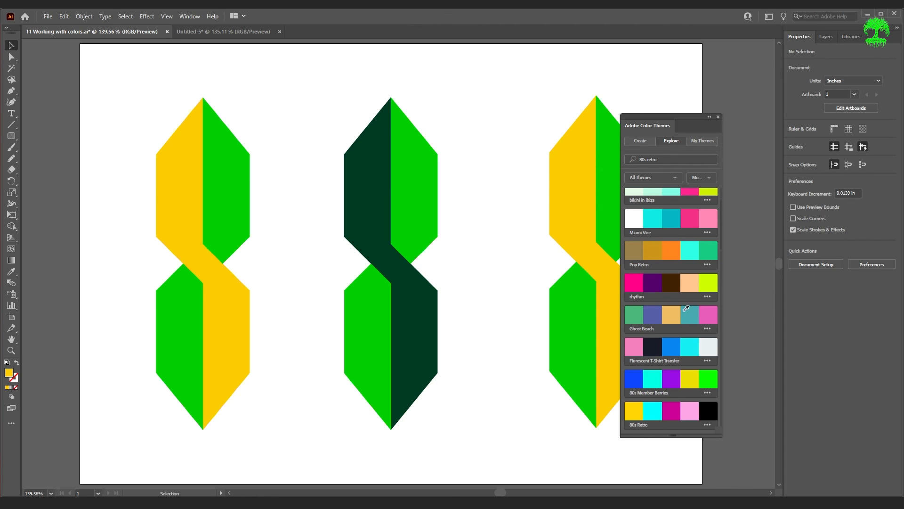
scroll(679, 324, up, 2)
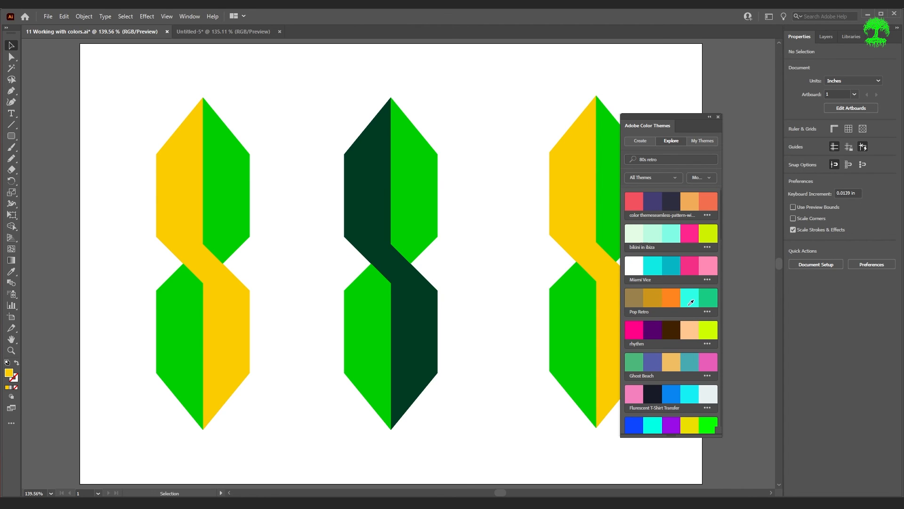
click(709, 279)
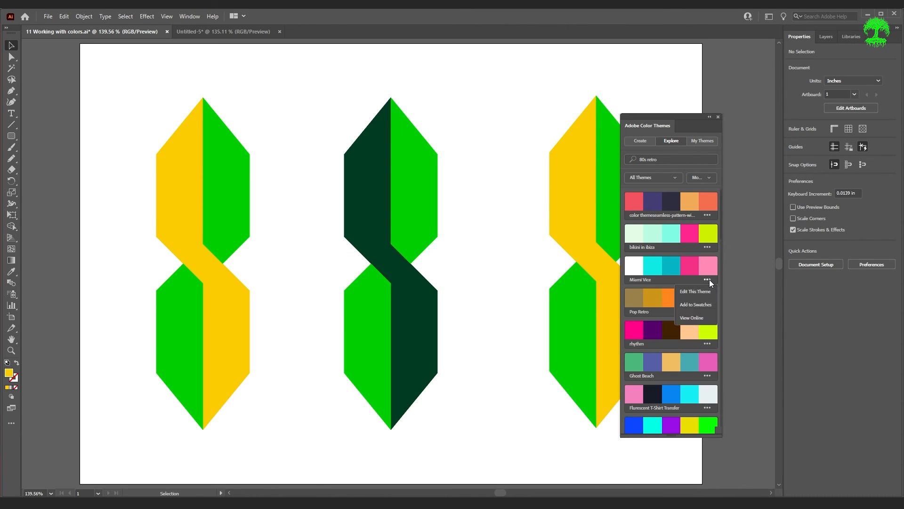
click(709, 305)
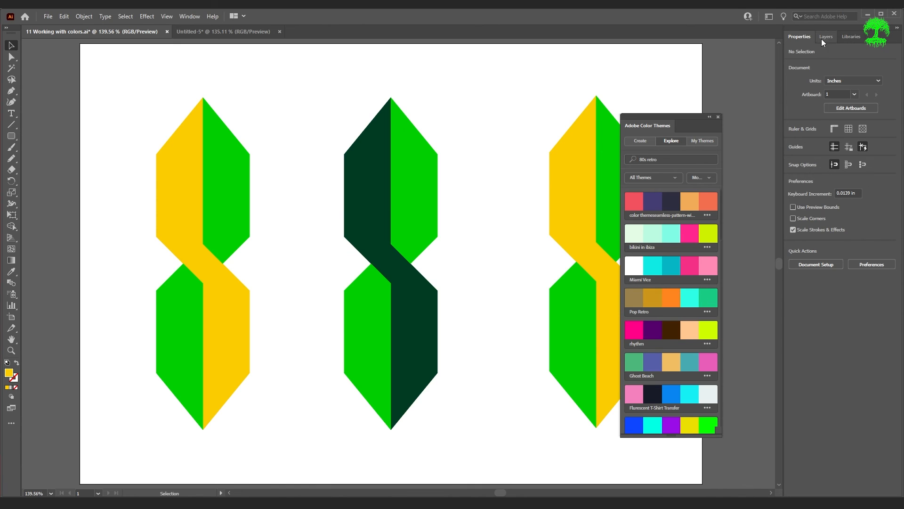
click(718, 116)
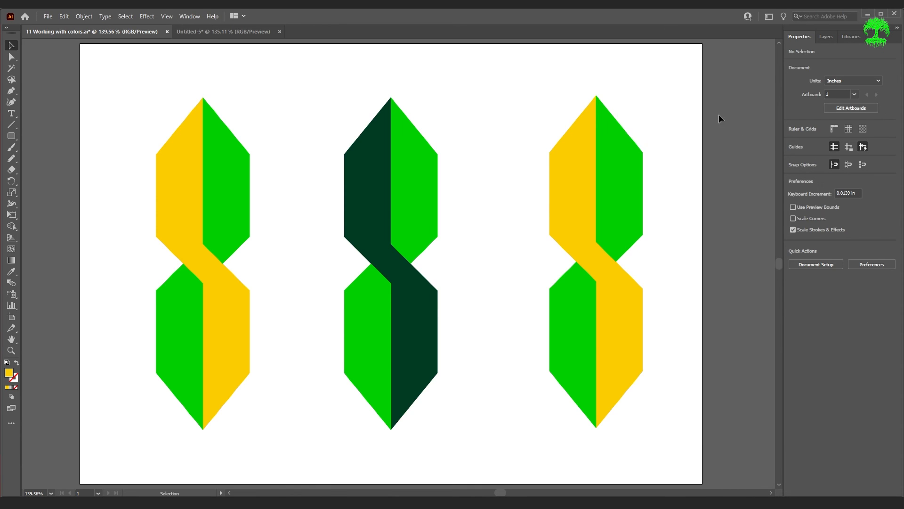
Fill the gold band of the rightmost figure with the darker teal swatch from the Miami Vice colour group
click(376, 203)
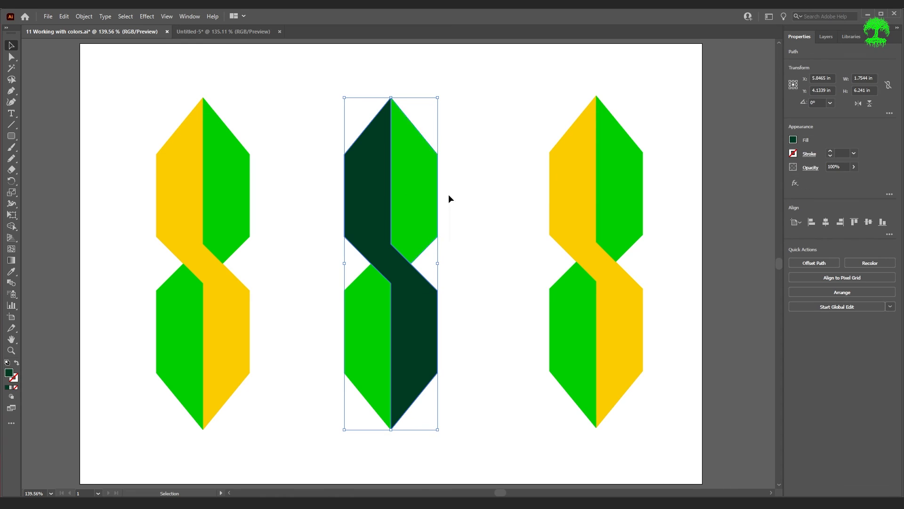
click(570, 202)
click(792, 140)
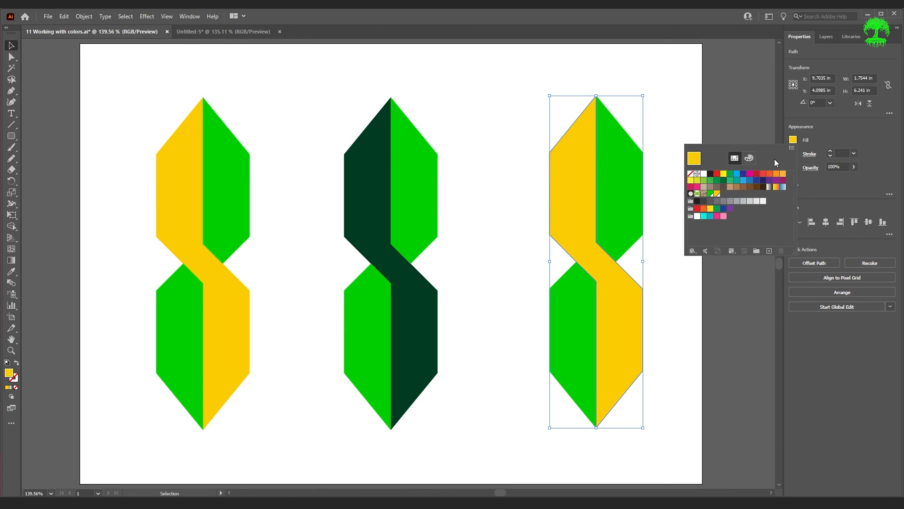
click(704, 216)
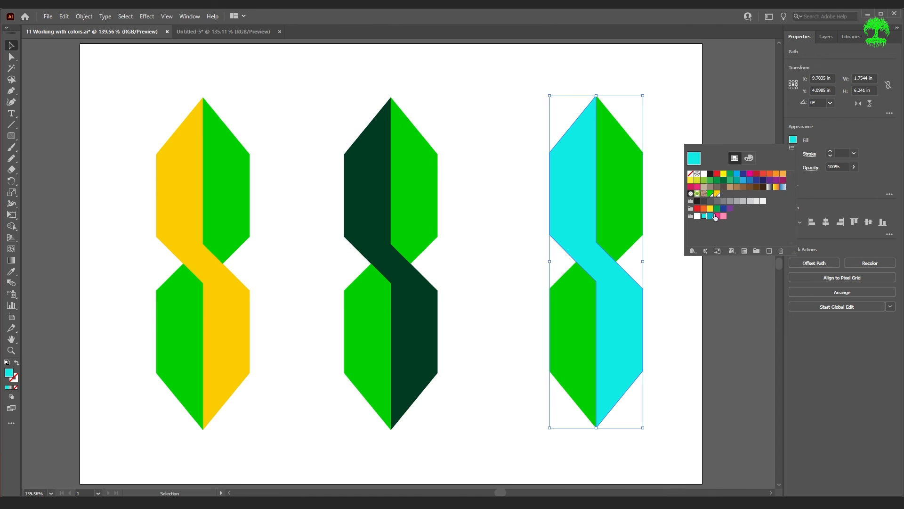
click(710, 216)
Fill the upper green shape of the rightmost figure with the bright pink swatch from the Miami Vice group
click(617, 212)
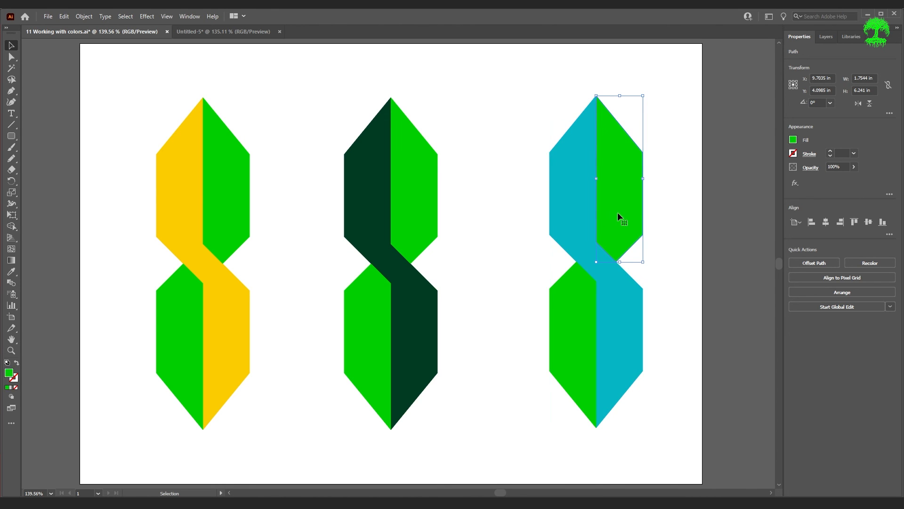
click(793, 140)
click(718, 215)
Fill the lower green shape of the rightmost figure with the Miami Vice group's light pink swatch and deselect the artwork
click(577, 307)
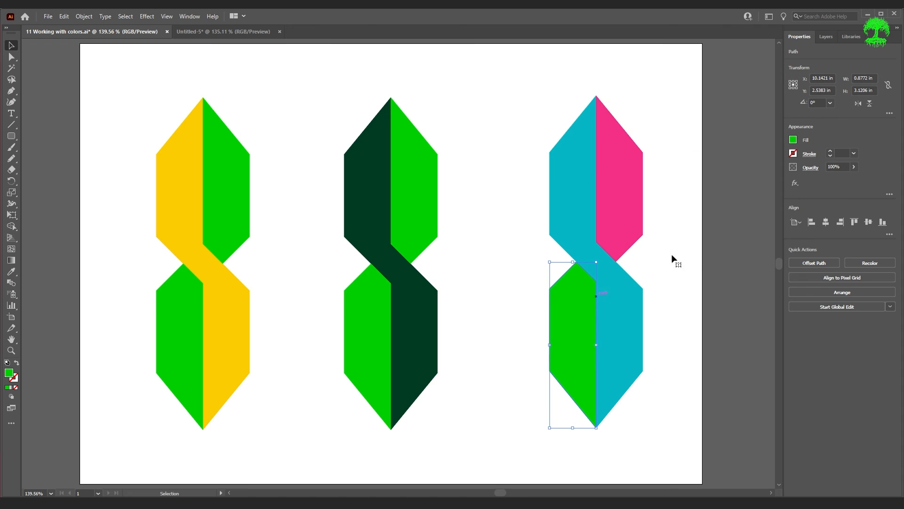
click(793, 140)
click(727, 219)
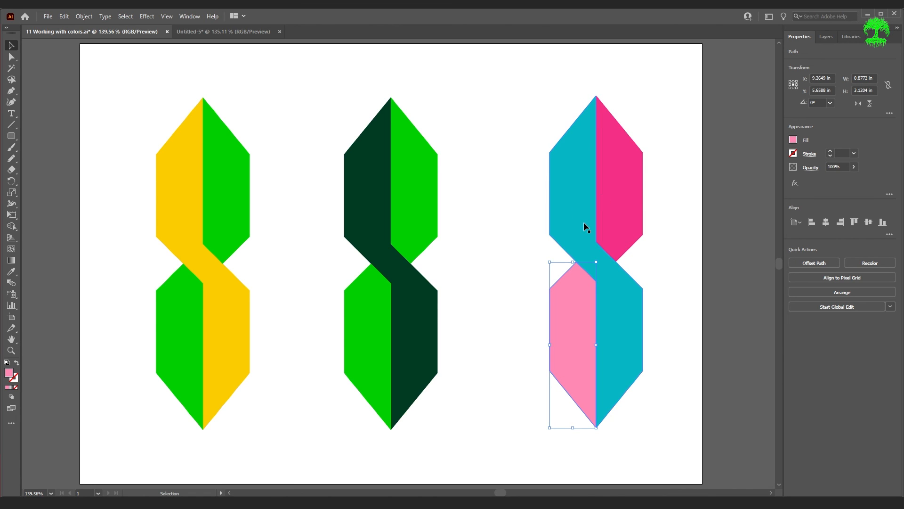
click(668, 222)
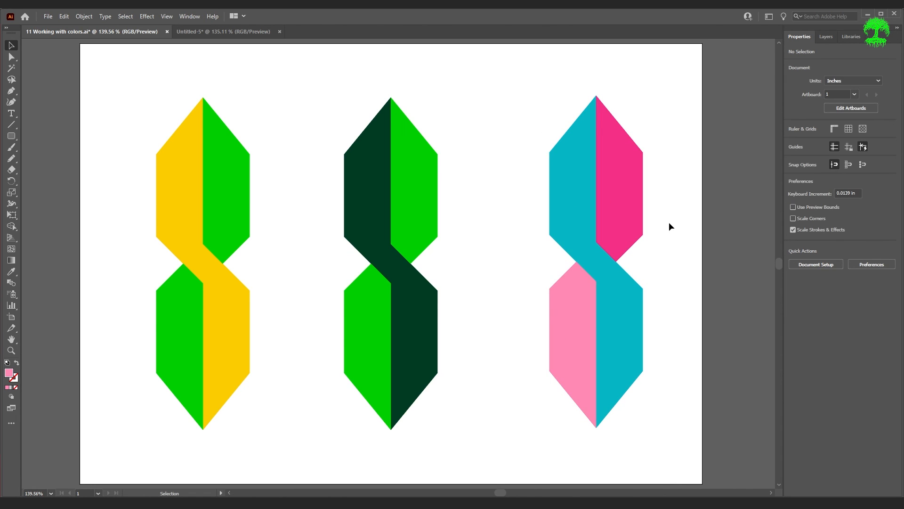
Select the teal band of the rightmost figure and show its fill swatches
click(586, 197)
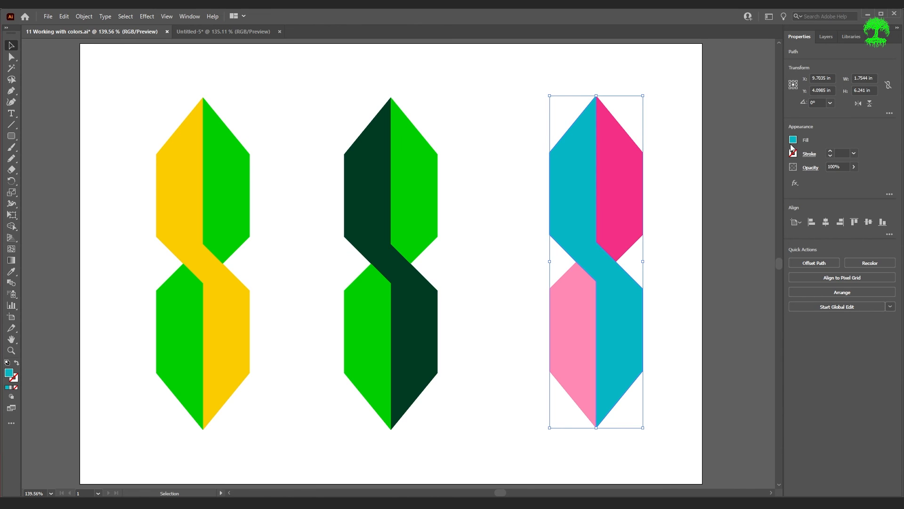
click(793, 140)
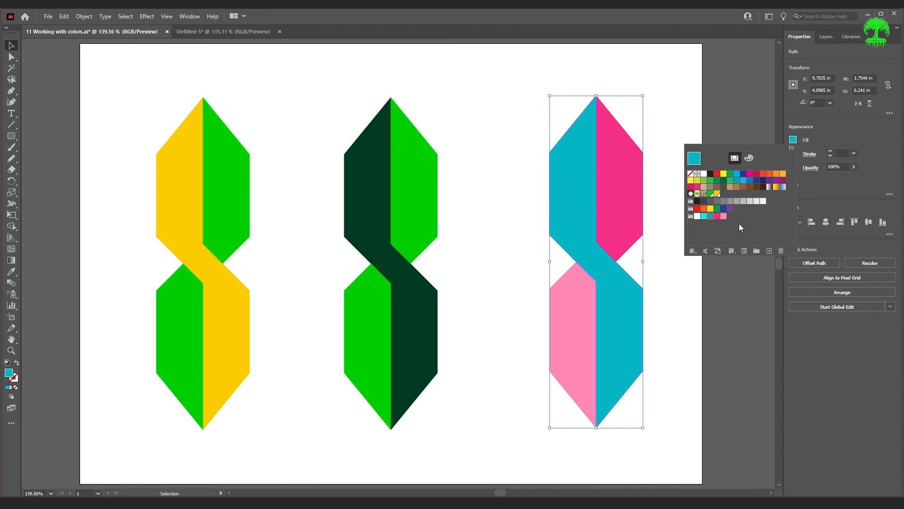